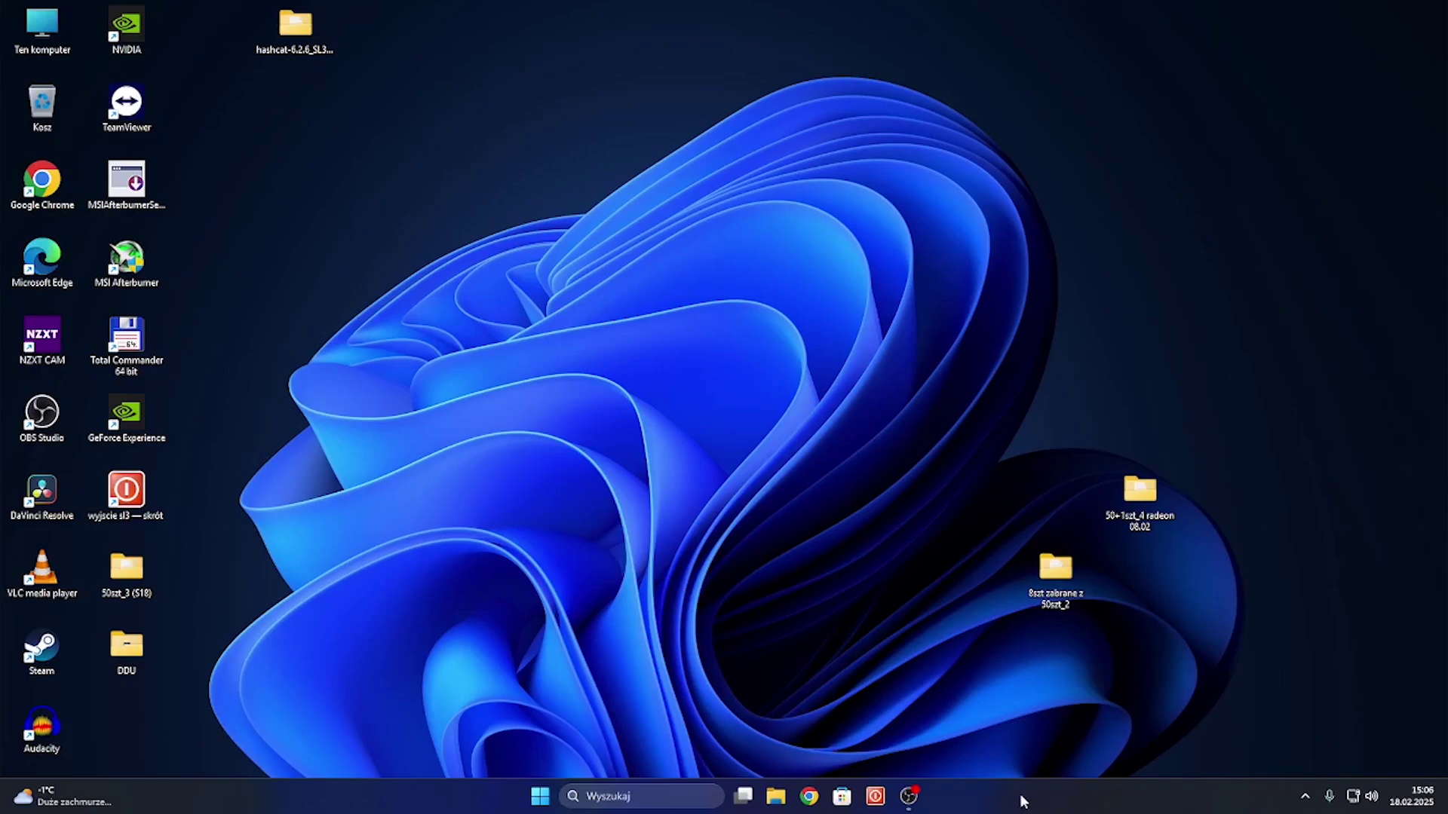
# Search 'urz' in Windows Search and launch Menedżer urządzeń (Device Manager)
pyautogui.rightClick(1017, 804)
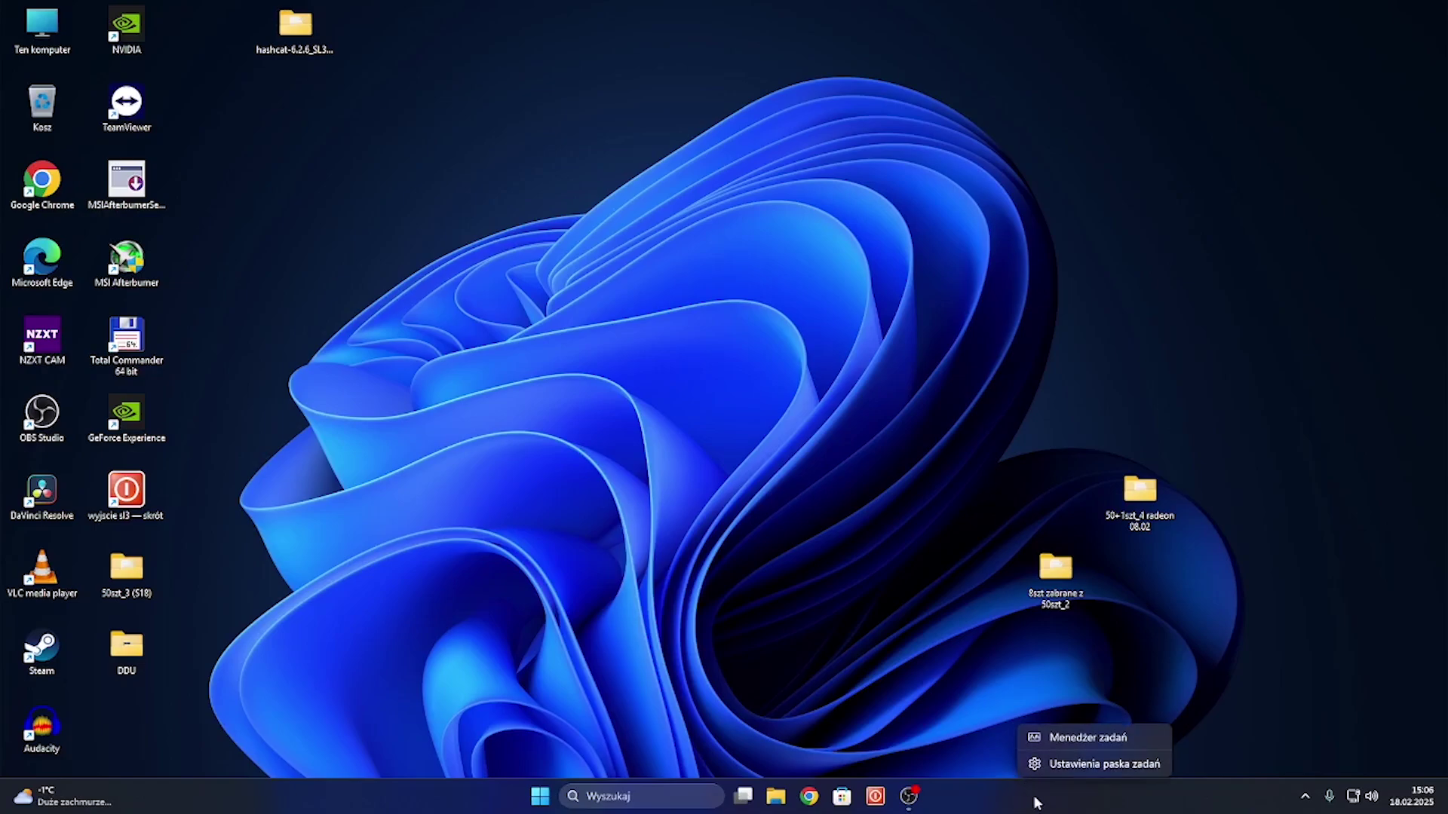
pyautogui.click(899, 750)
pyautogui.click(616, 794)
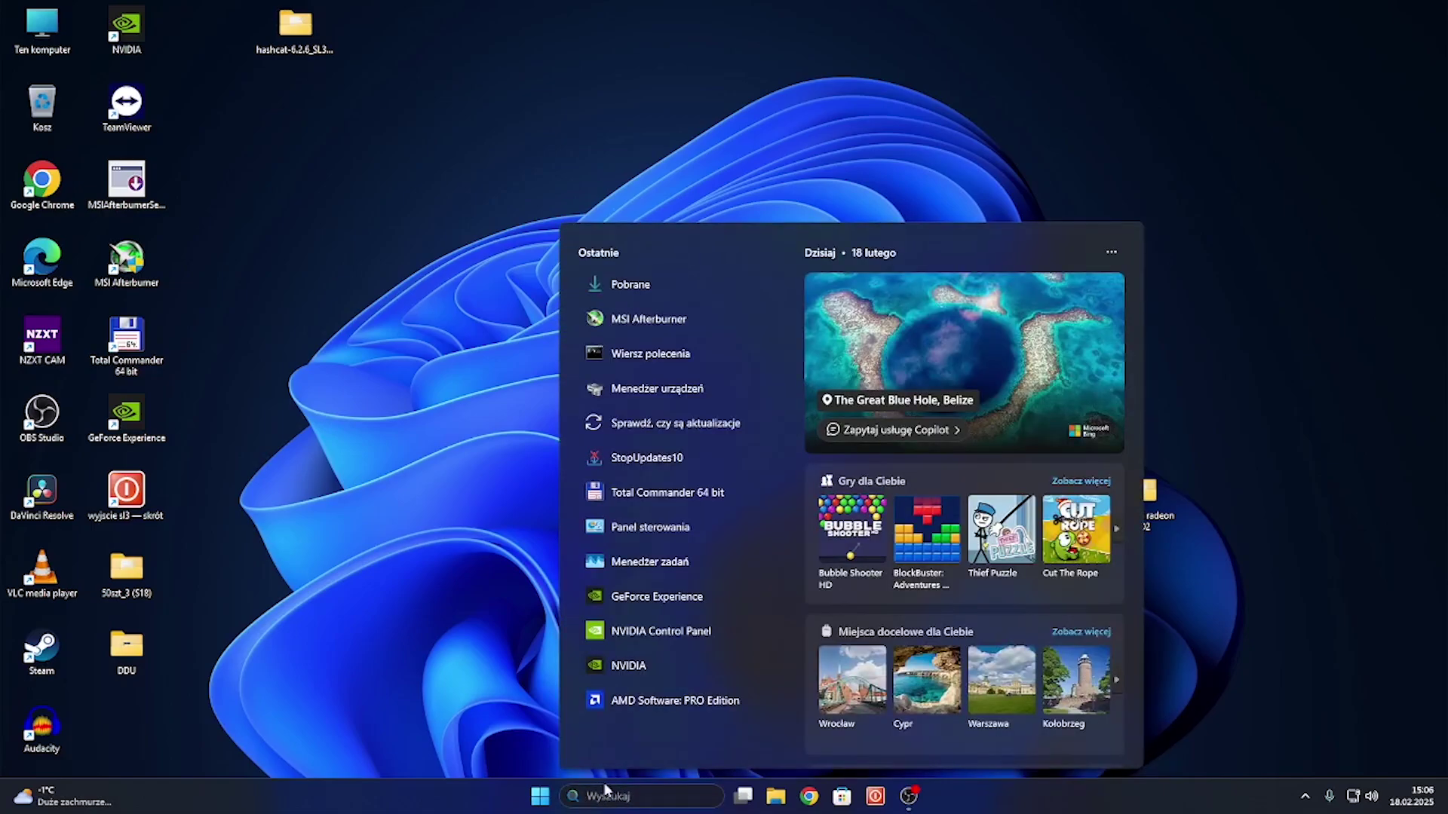
pyautogui.write('urz')
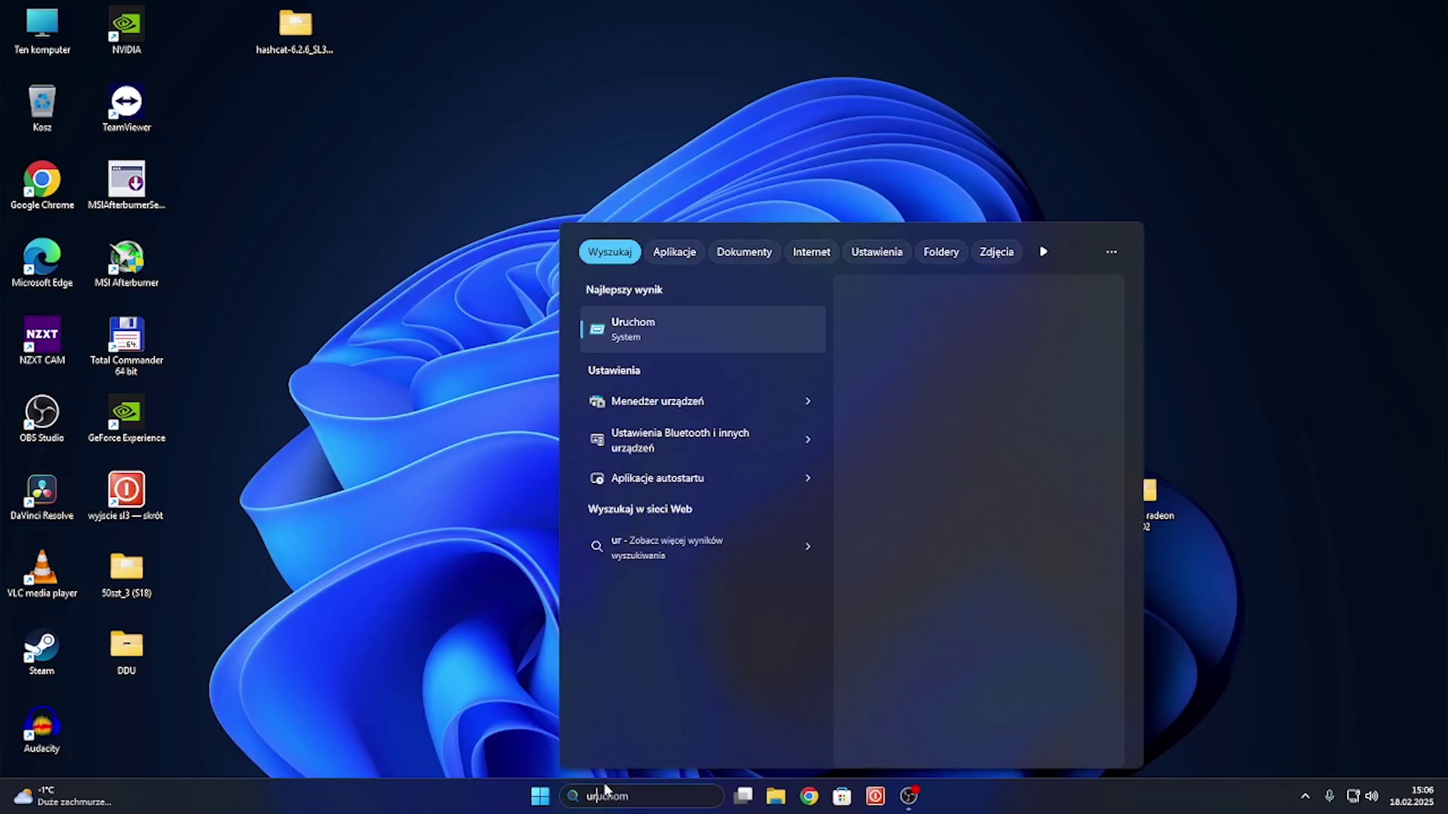
pyautogui.click(683, 332)
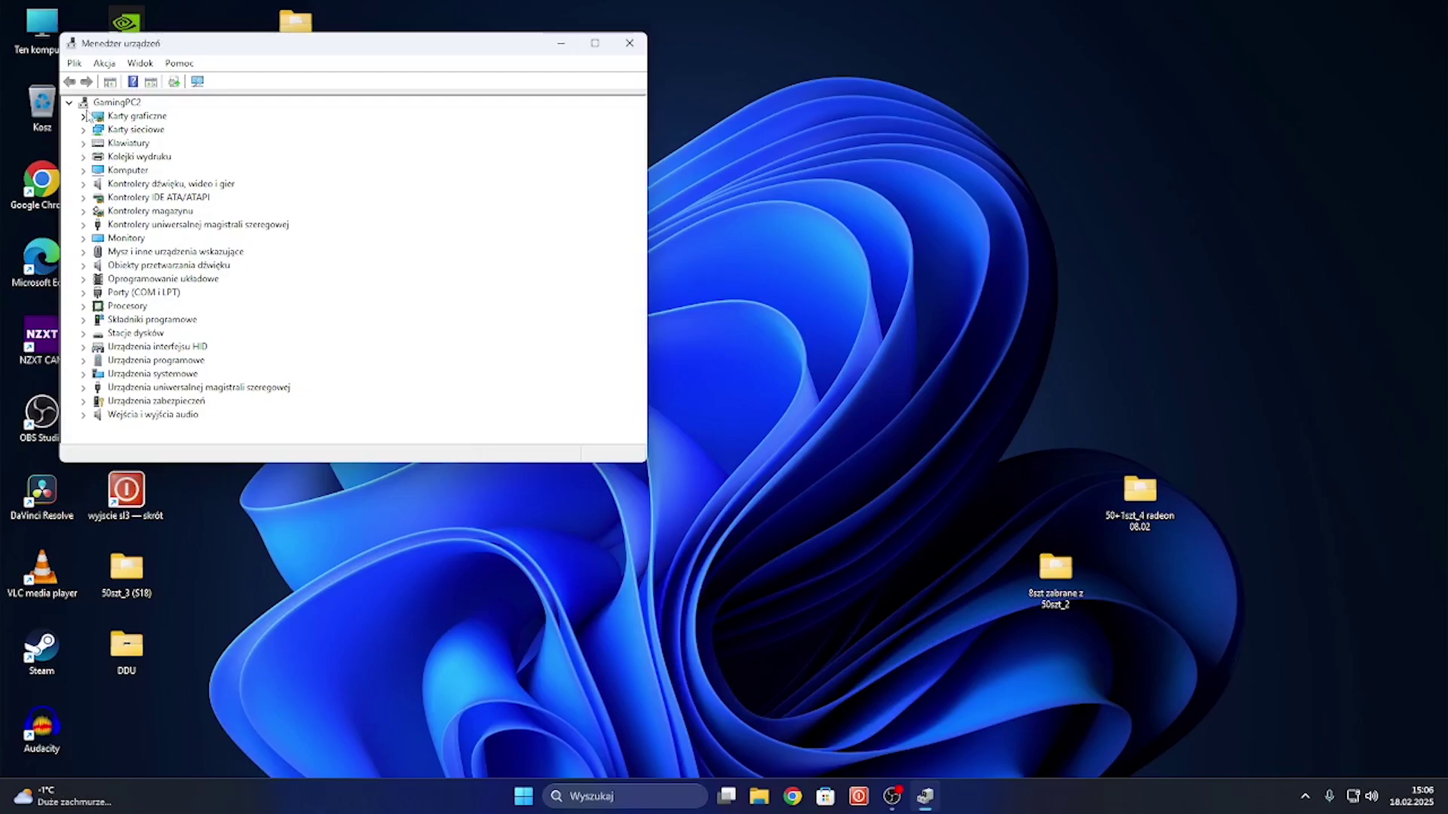
# Expand Karty graficzne and bring up the actions menu for the AMD Radeon RX 7900 XTX
pyautogui.click(84, 116)
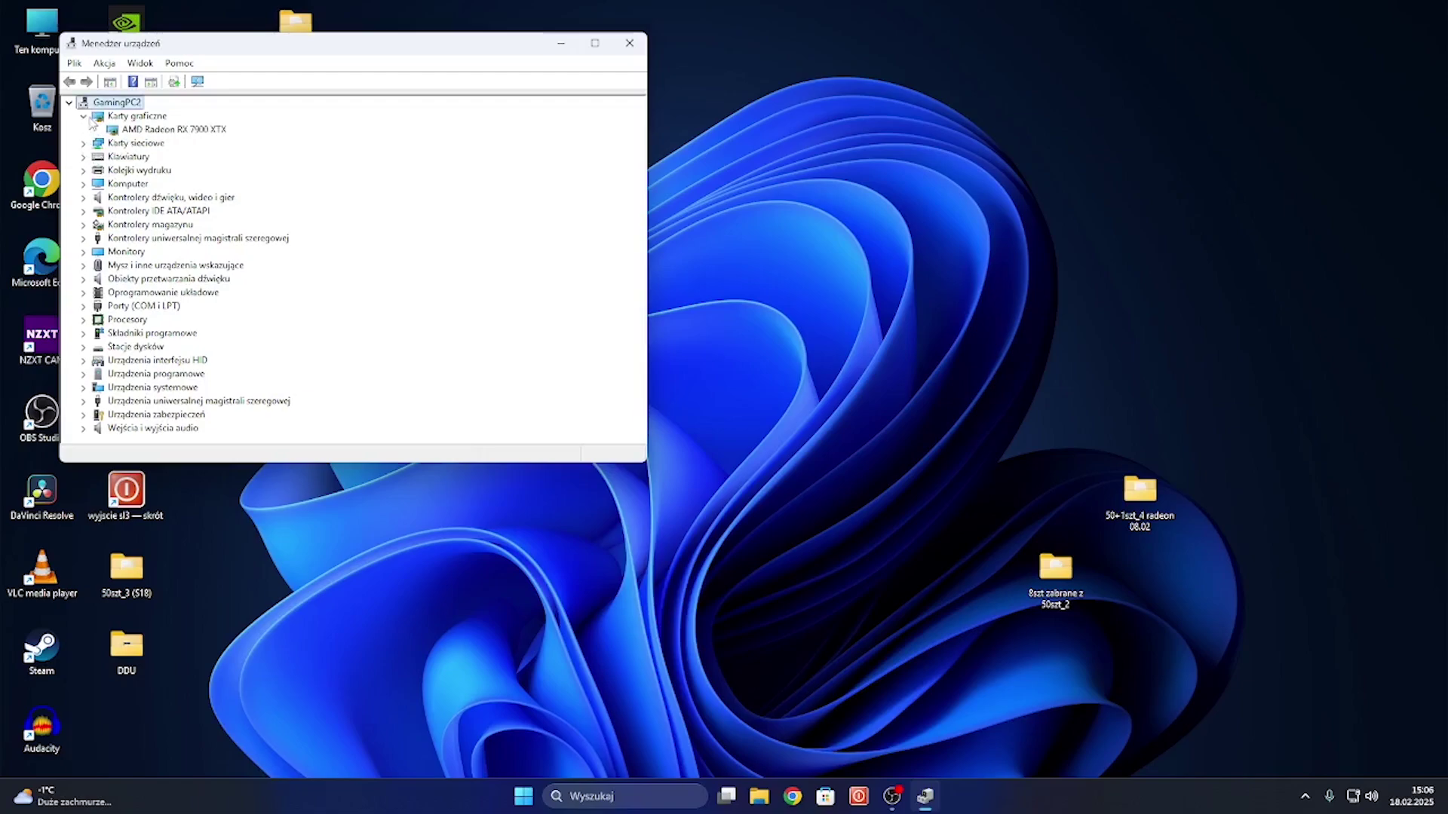
pyautogui.click(170, 129)
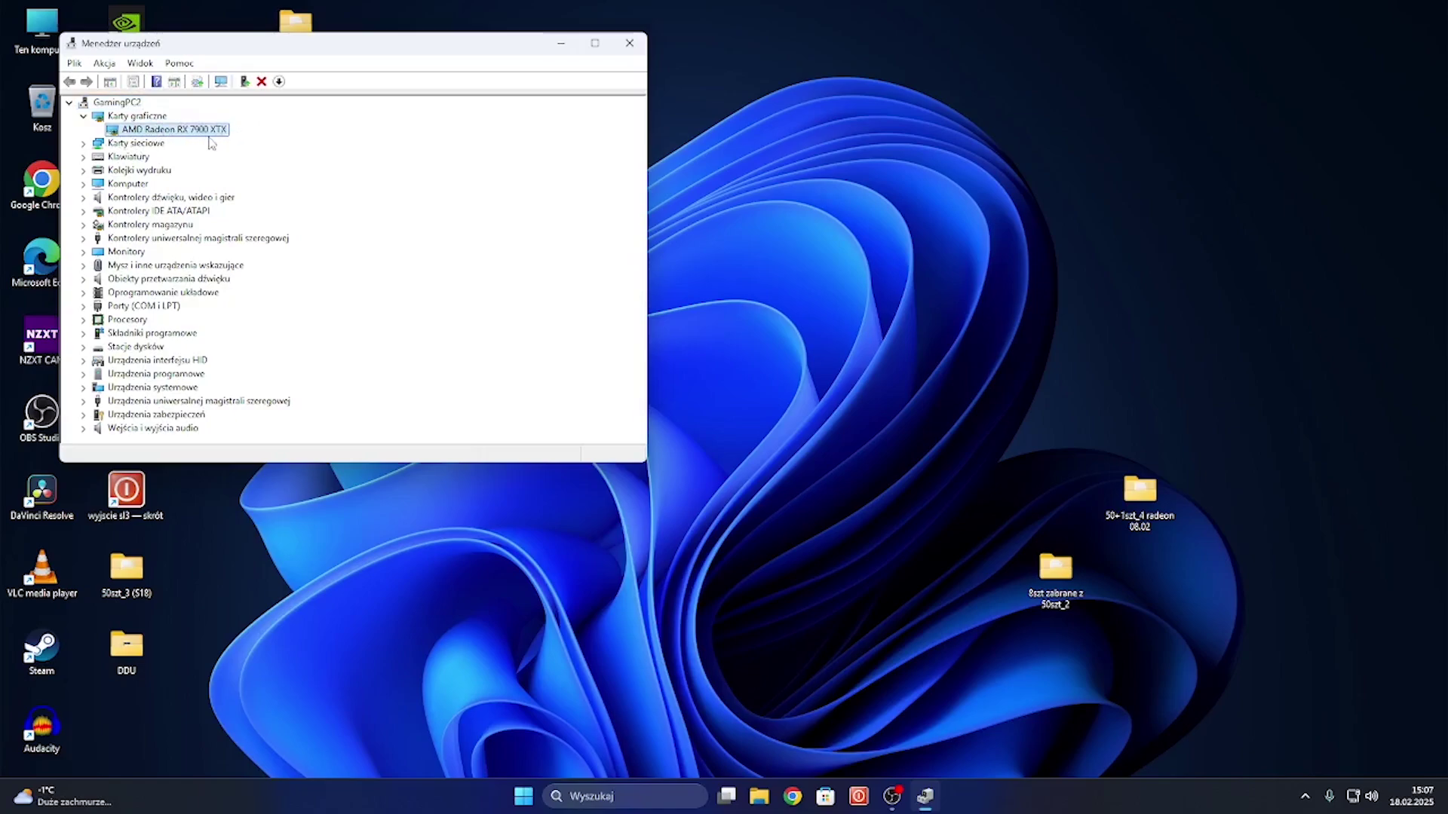
pyautogui.rightClick(158, 130)
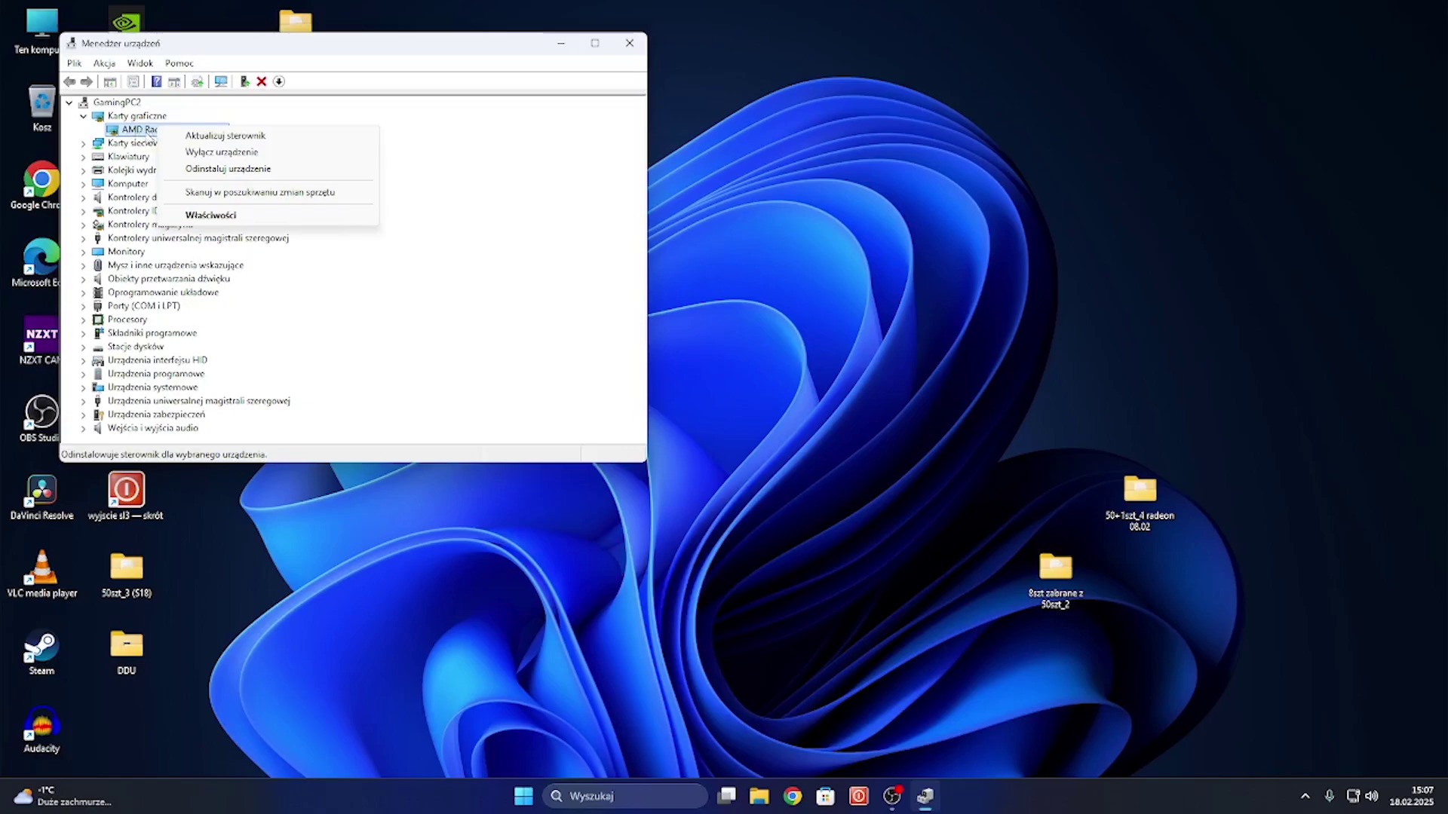
# Run Aktualizuj sterownik with automatic search, confirming the best RX 7900 XTX driver is installed
pyautogui.click(198, 136)
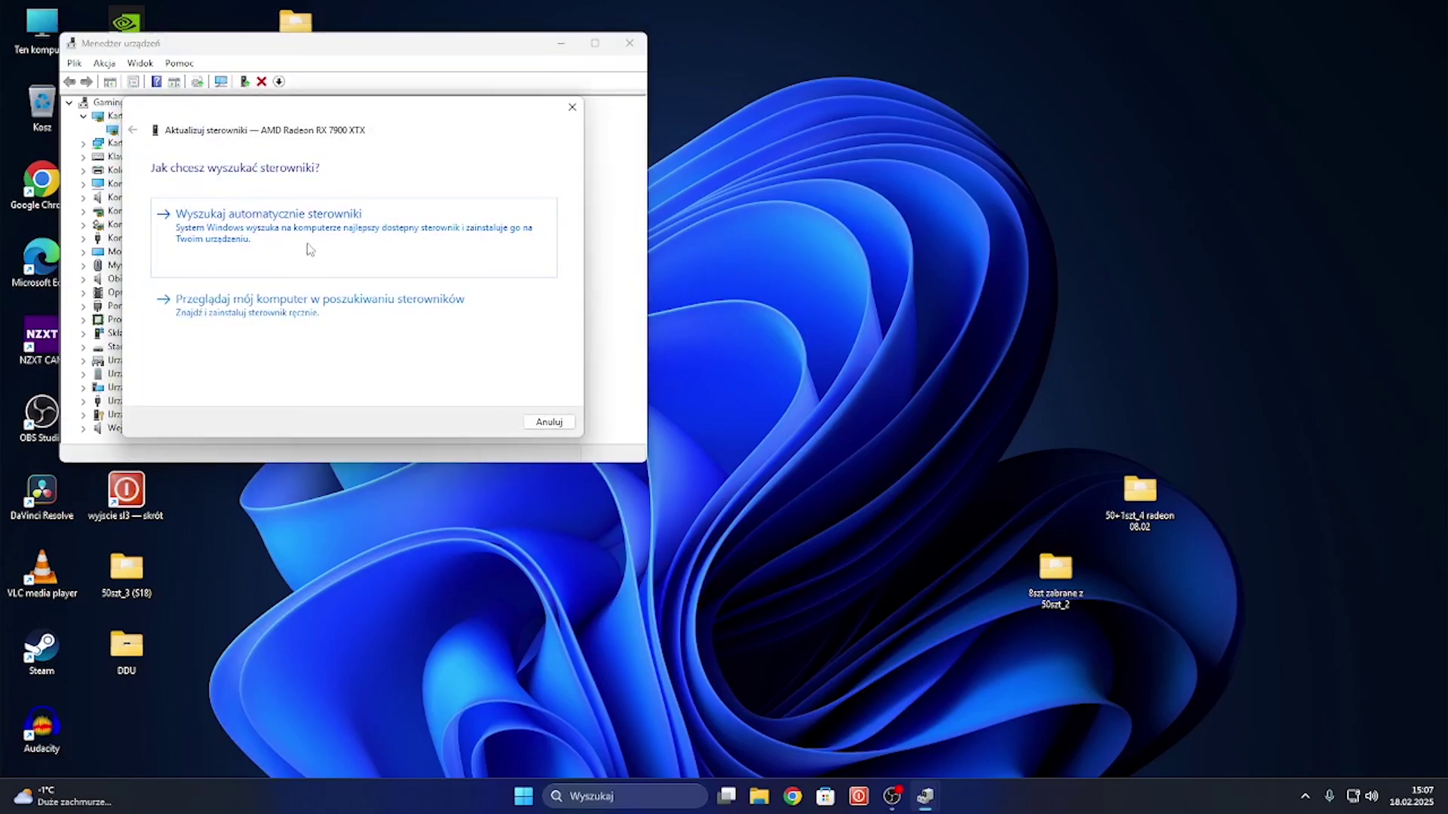
pyautogui.click(223, 242)
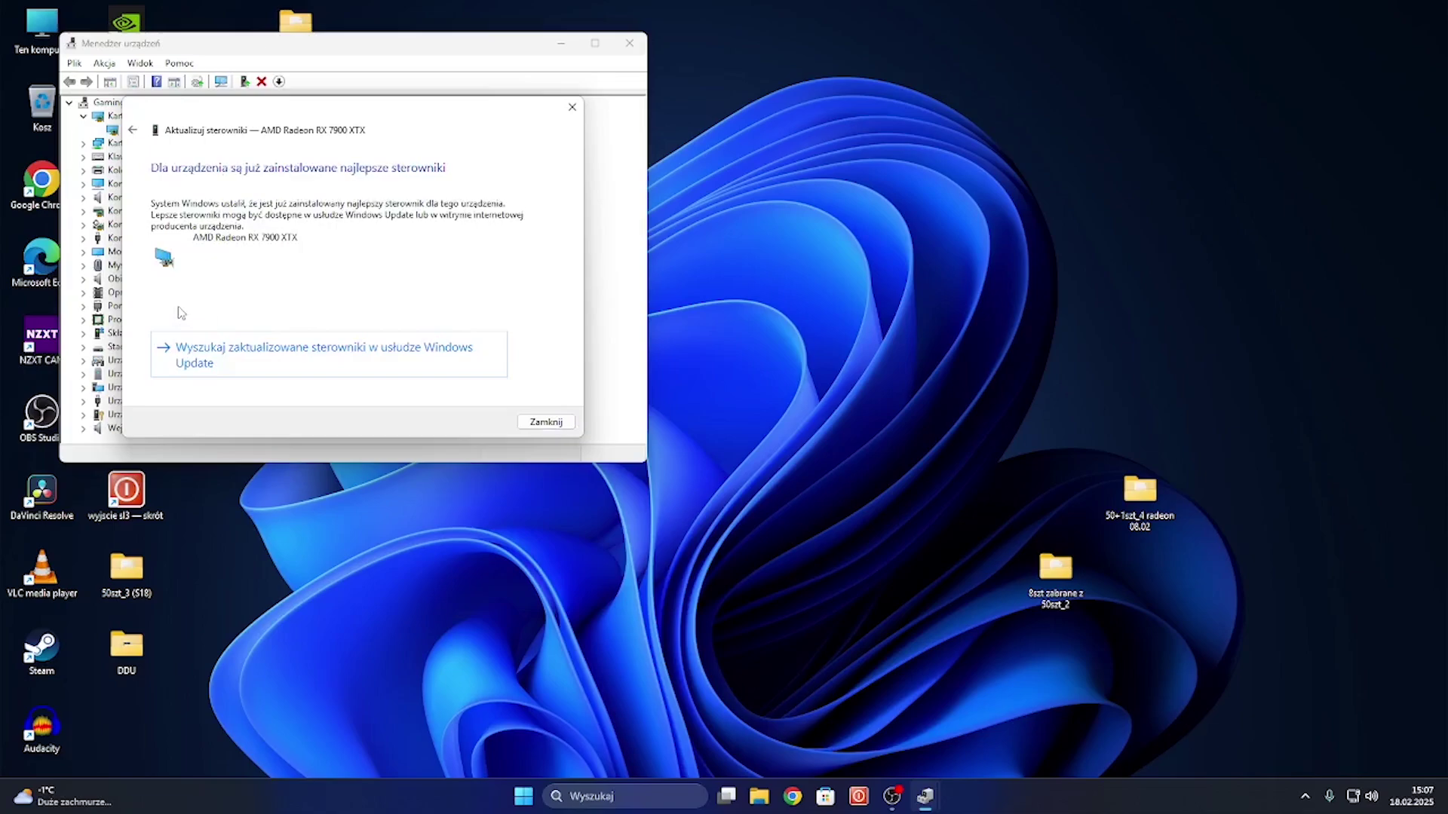
pyautogui.click(572, 110)
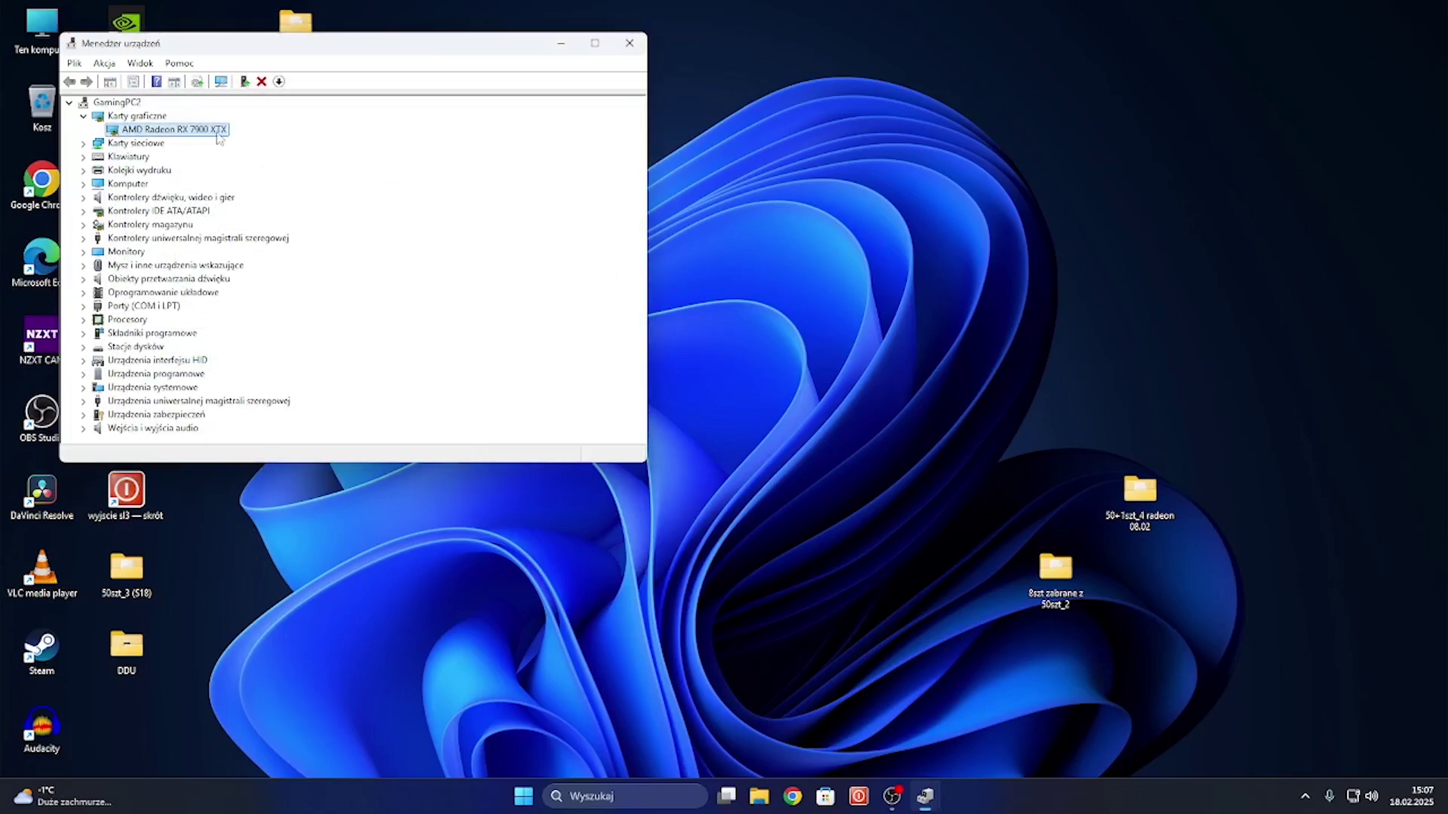
# Dismiss the graphics card's actions menu and close Device Manager
pyautogui.rightClick(152, 130)
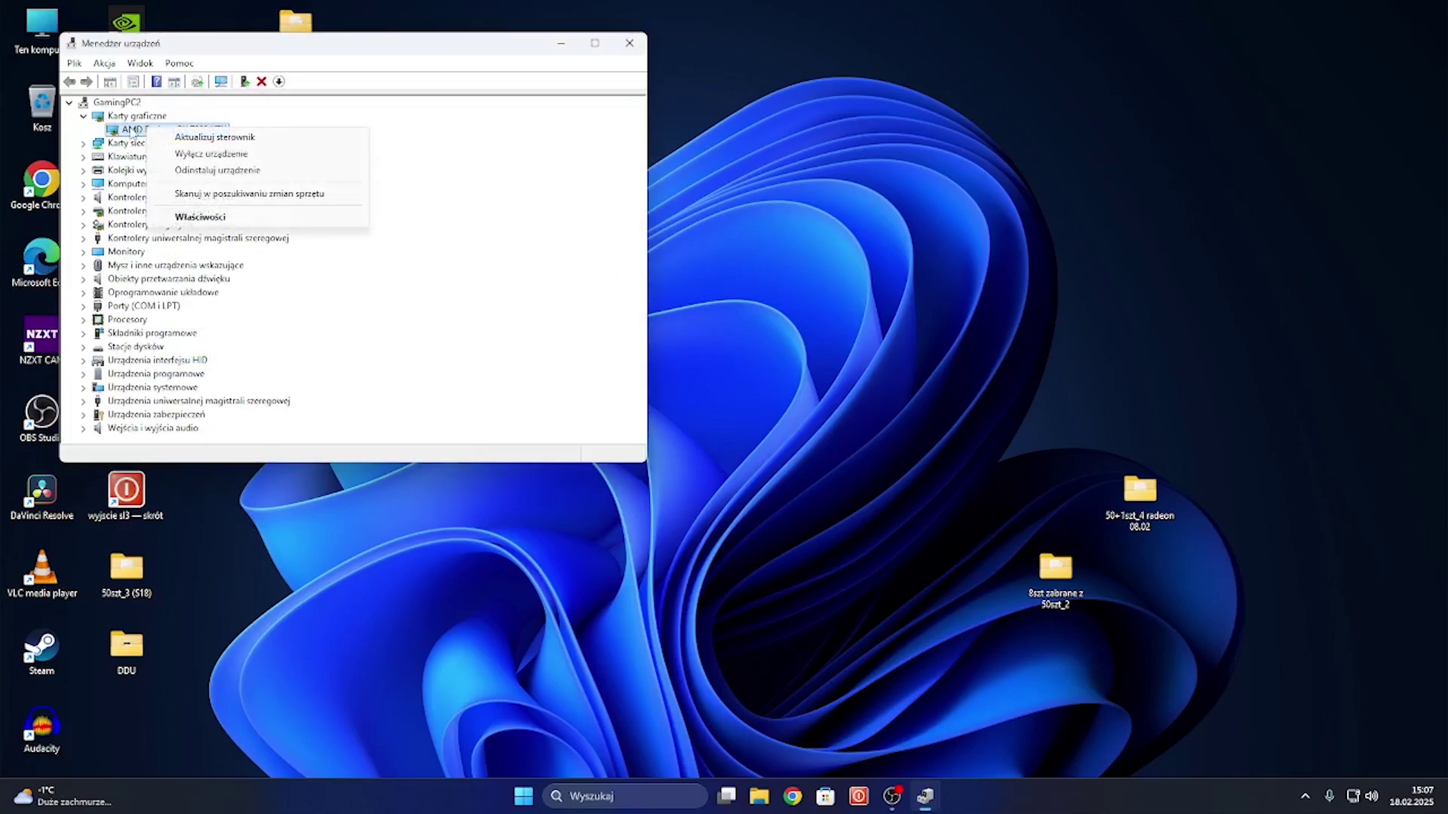
pyautogui.click(133, 134)
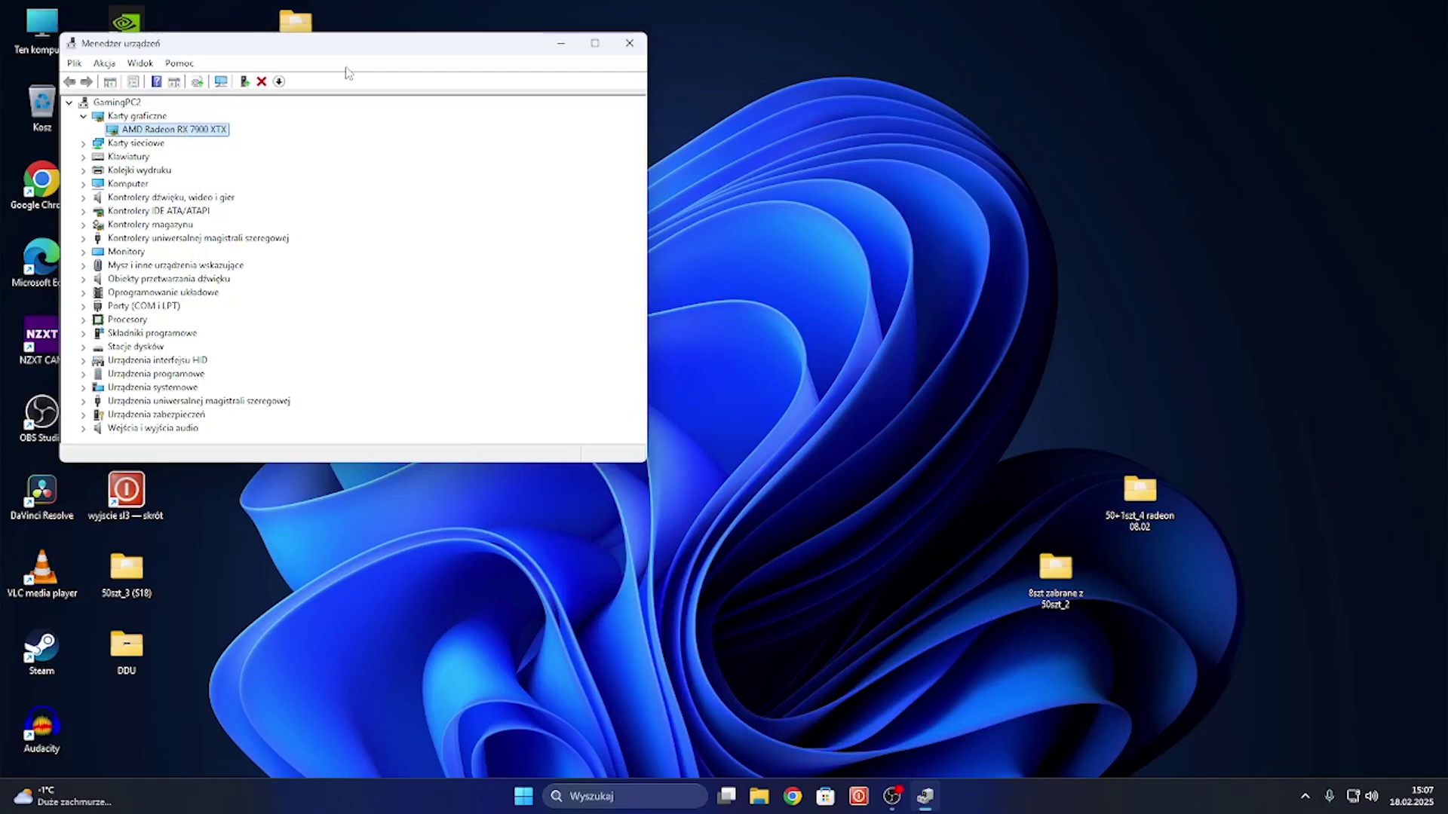
pyautogui.click(635, 45)
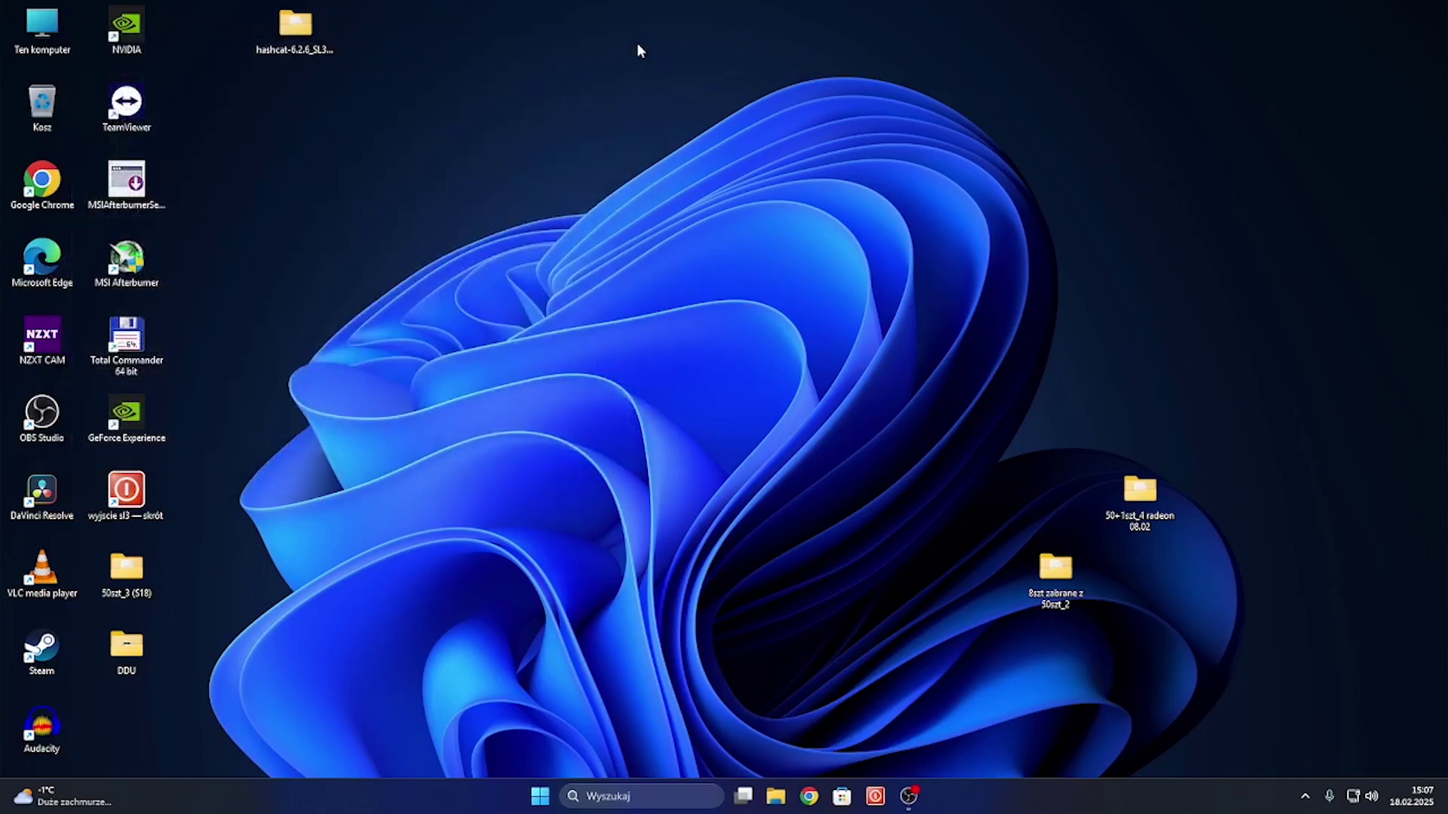
# Google 'amd radeon rx 7900xtx driver' in Chrome and reach AMD's RX 7900 XTX Drivers & Support page
pyautogui.click(808, 796)
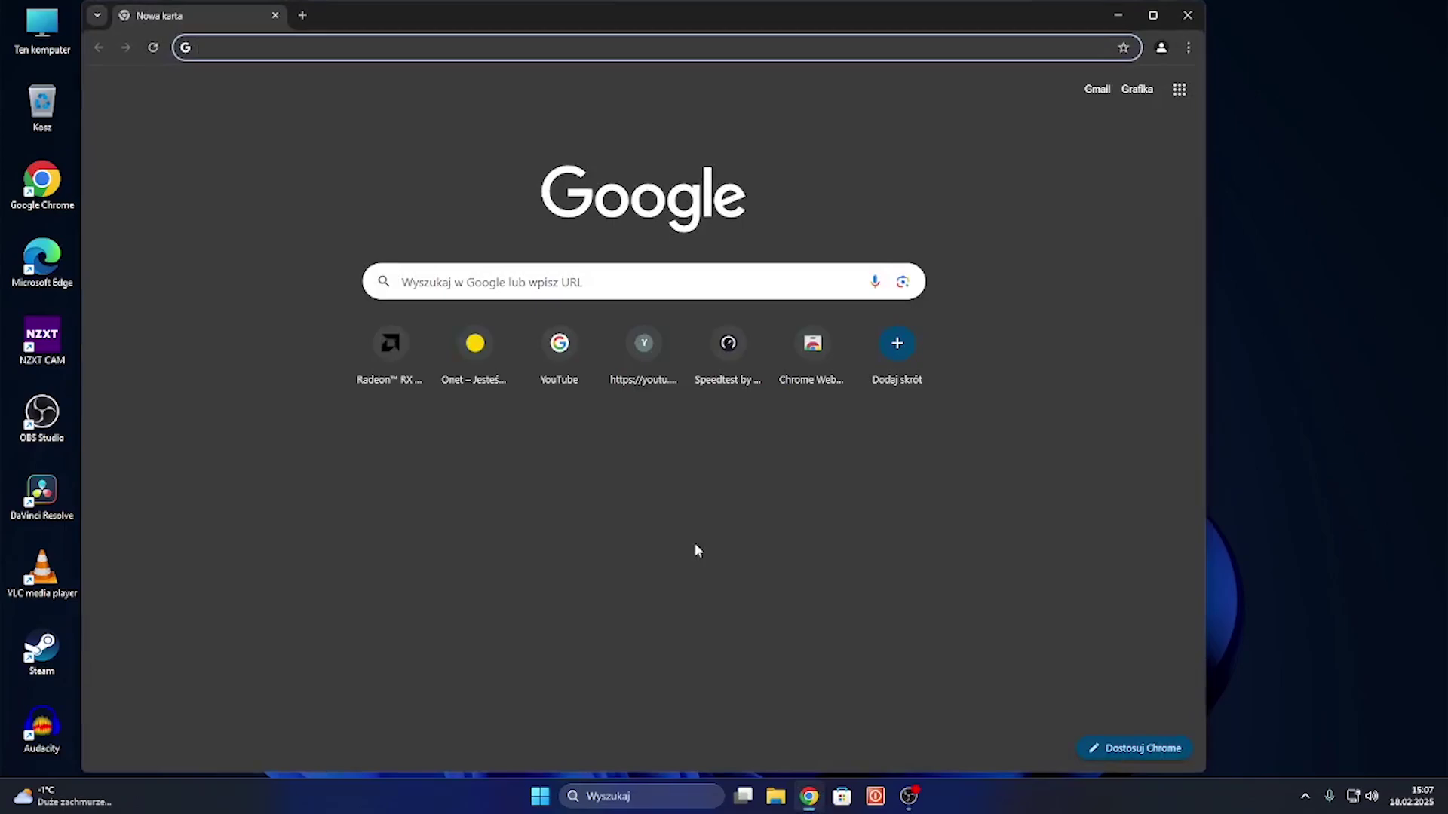
pyautogui.write('amd ra')
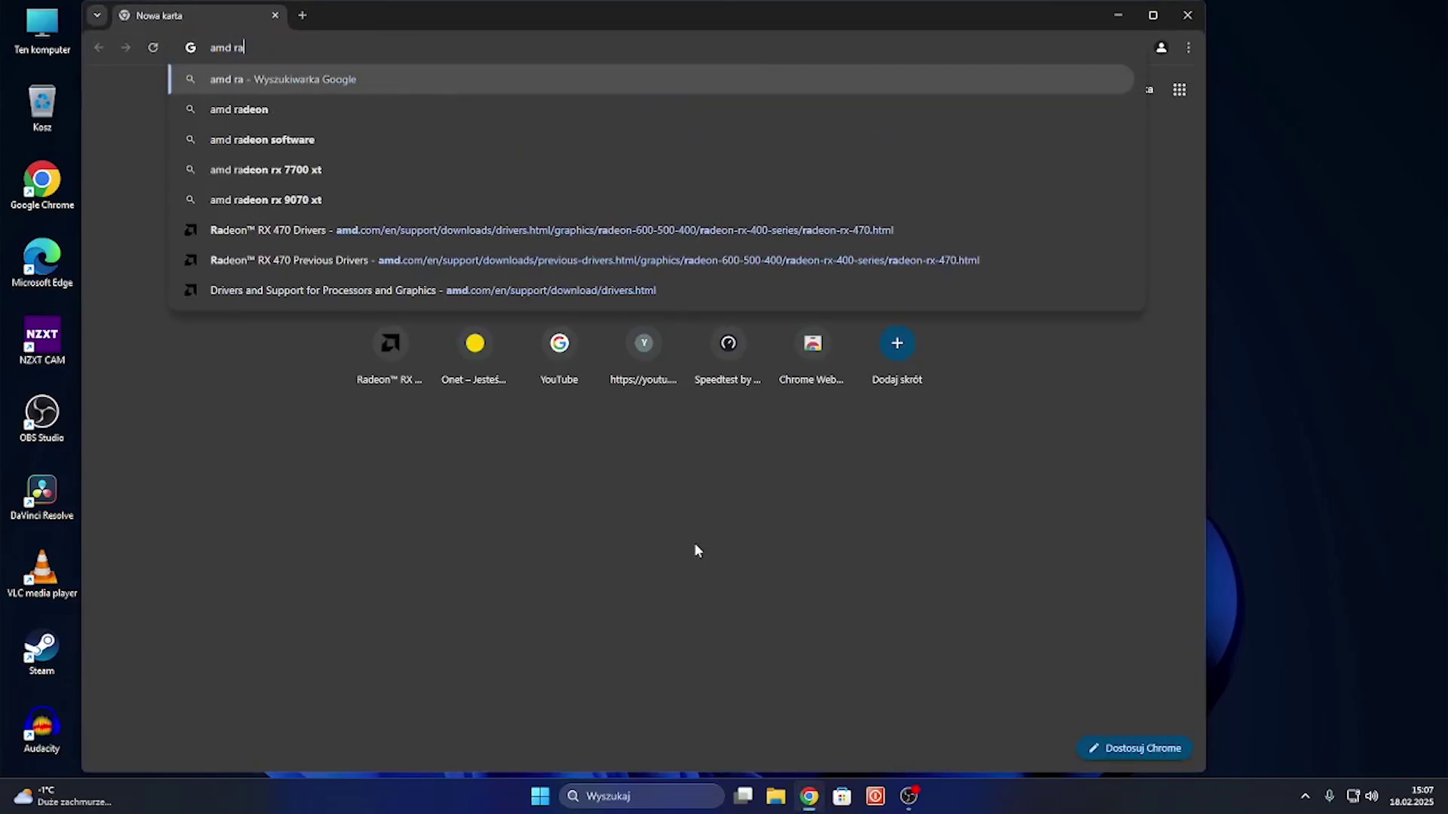
pyautogui.write('deon ')
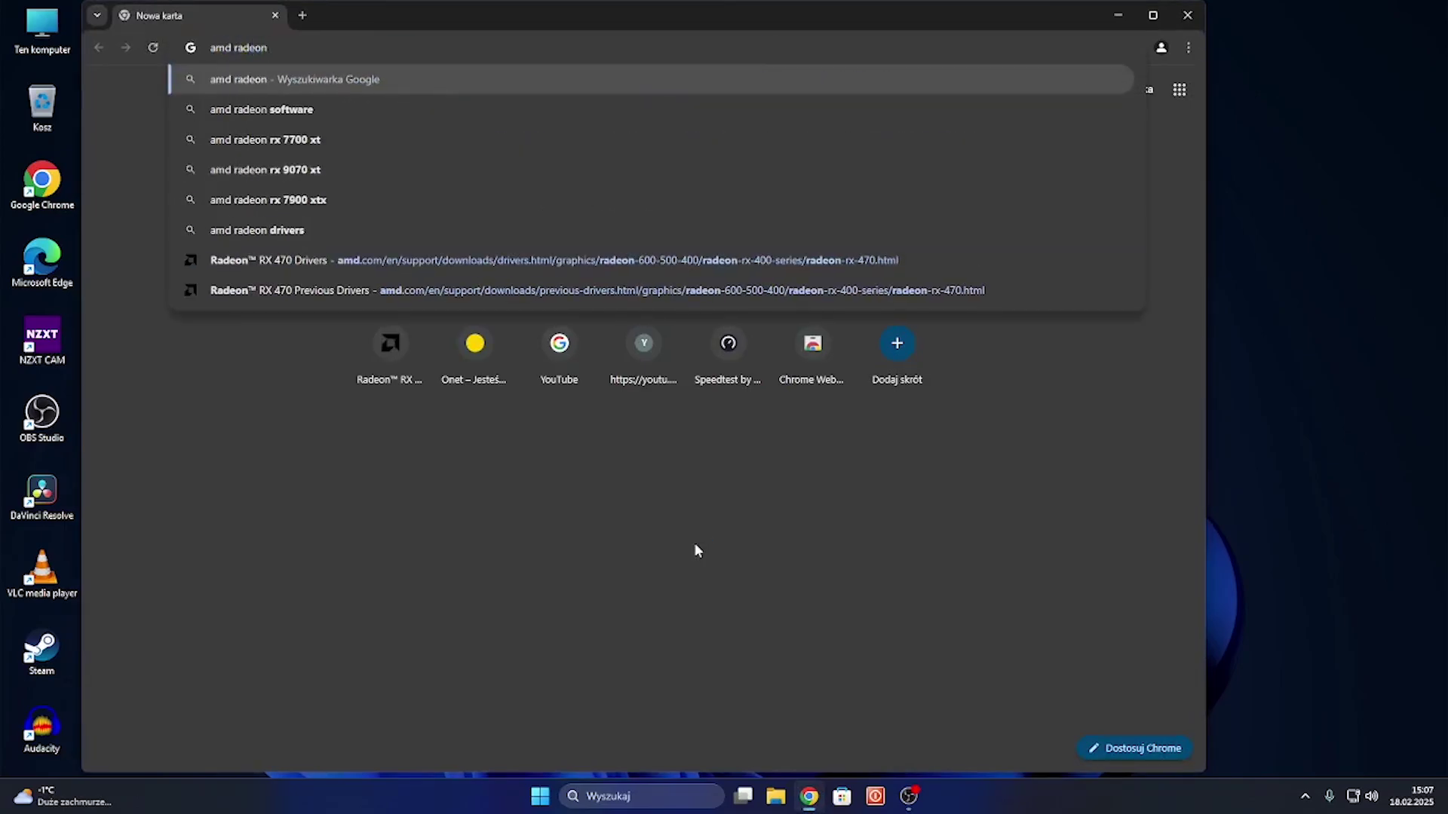
pyautogui.write('rx')
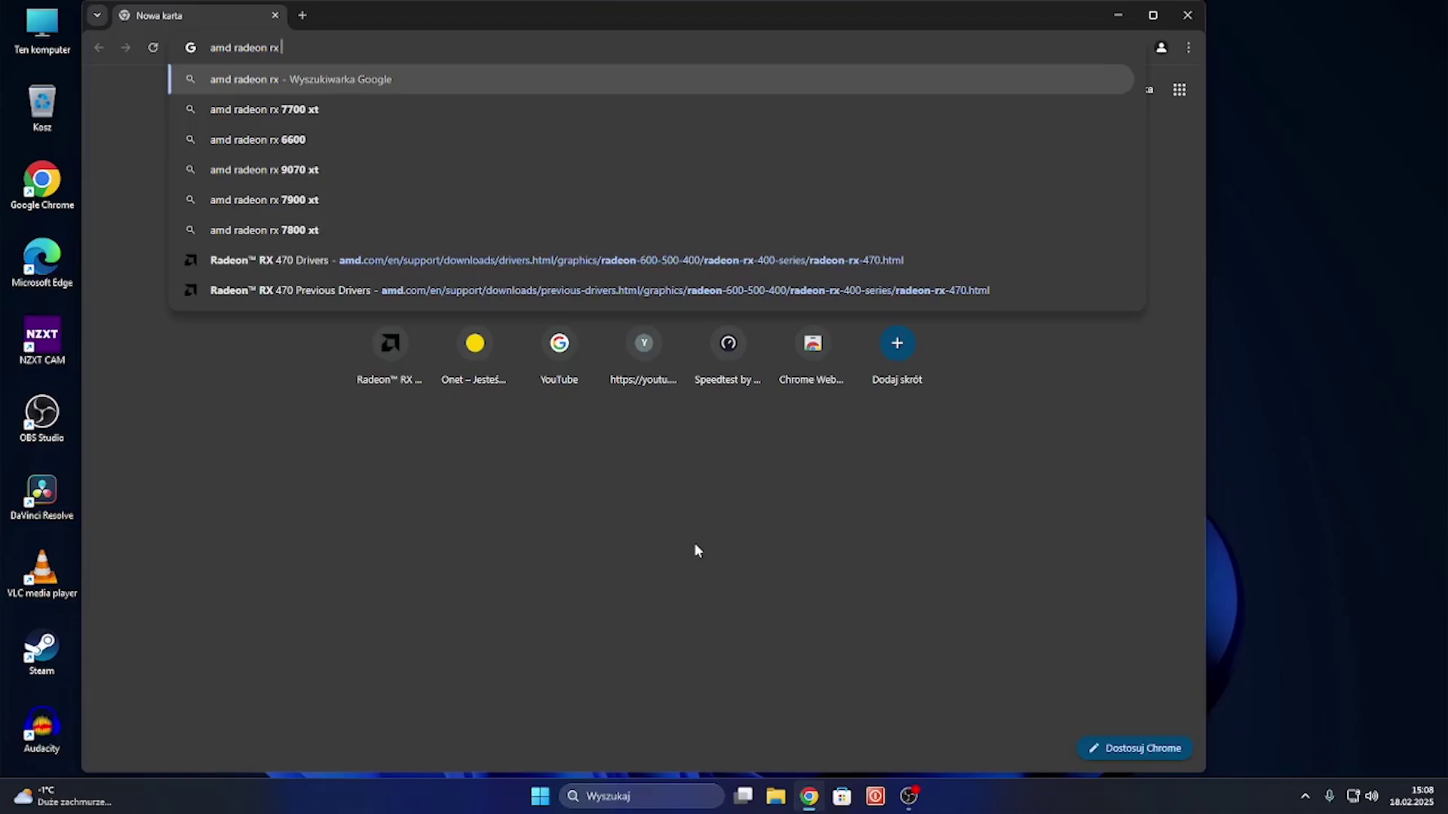
pyautogui.write(' 7900')
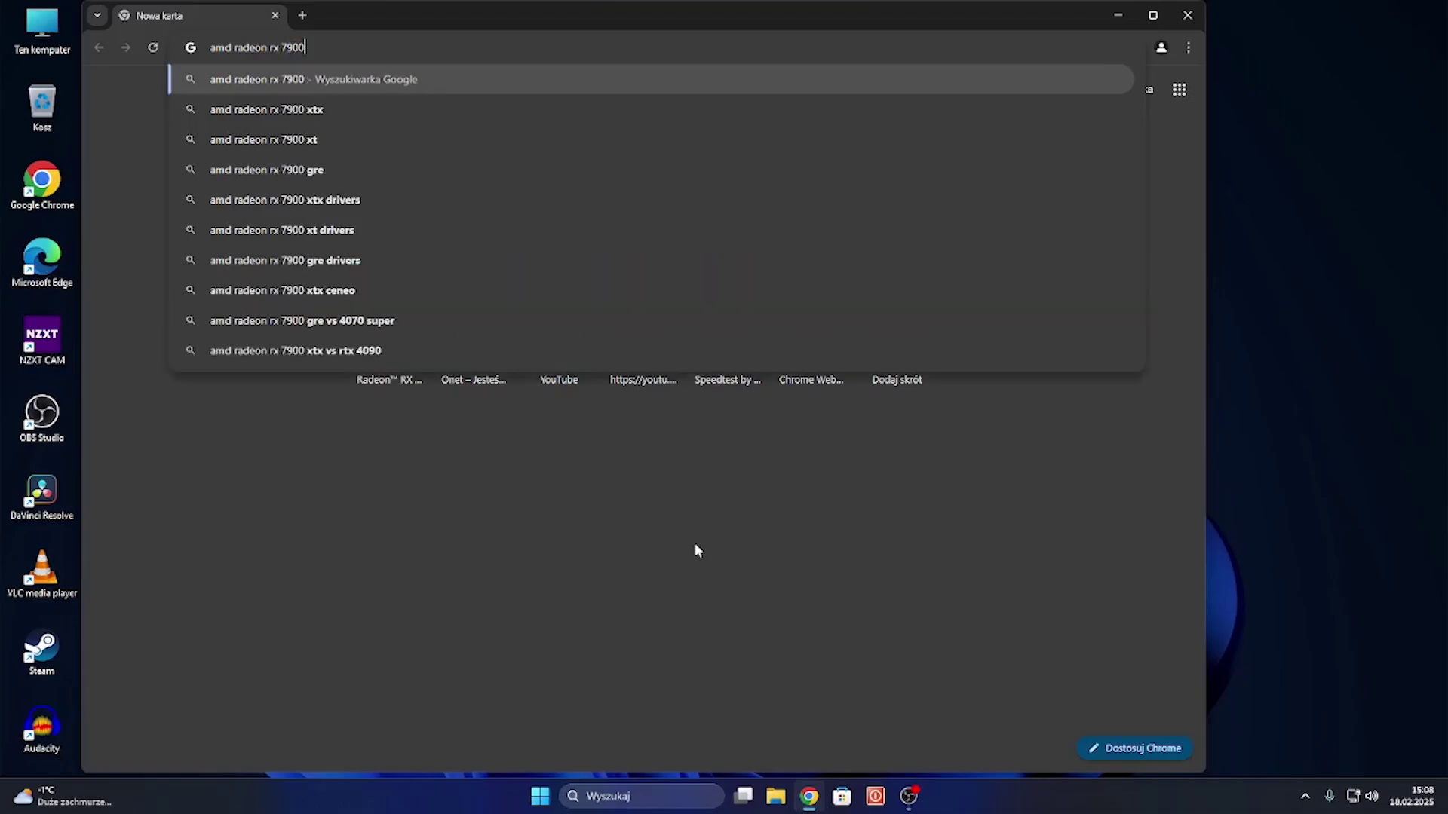
pyautogui.write('xtx driver')
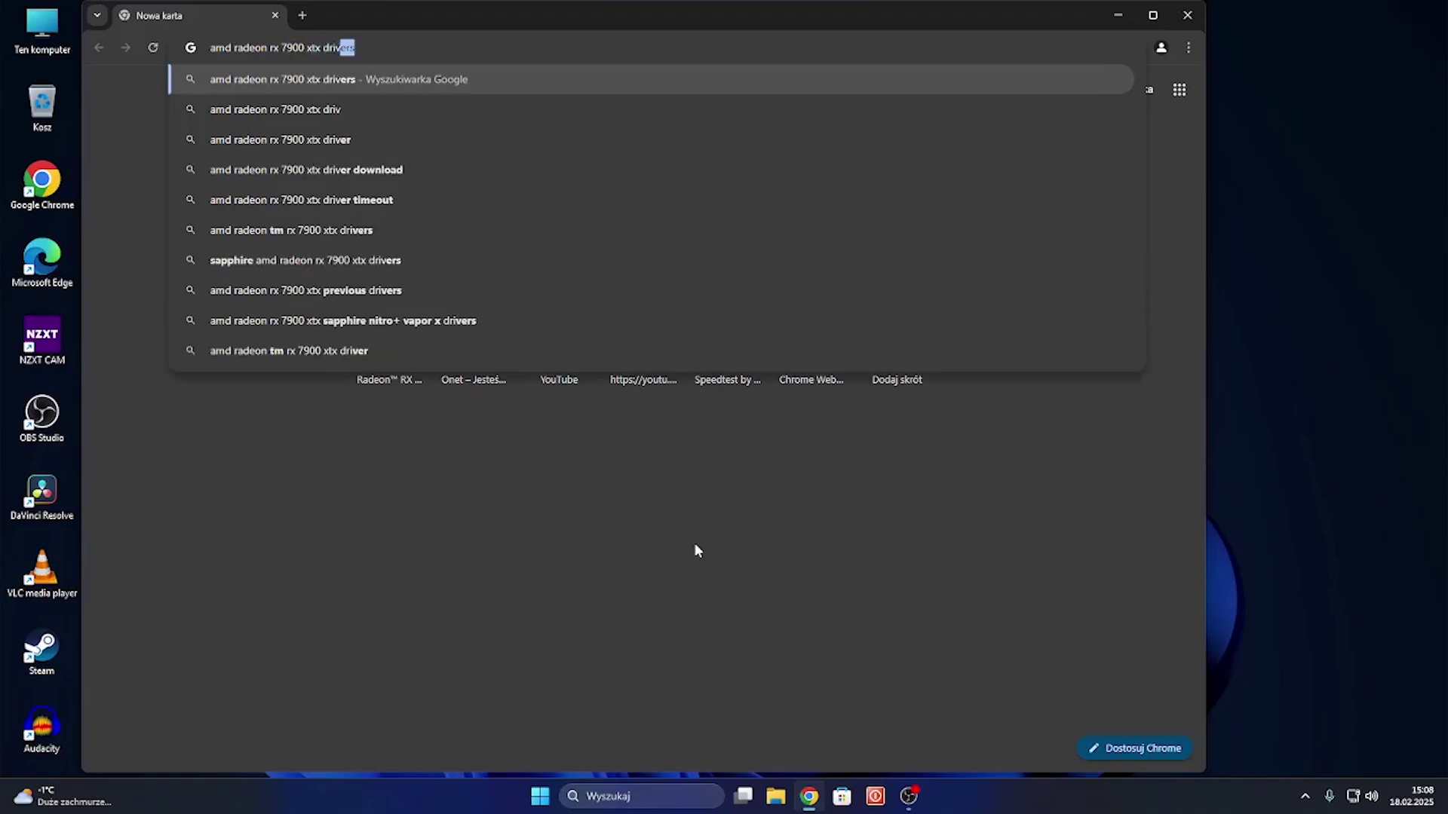
pyautogui.press('Return')
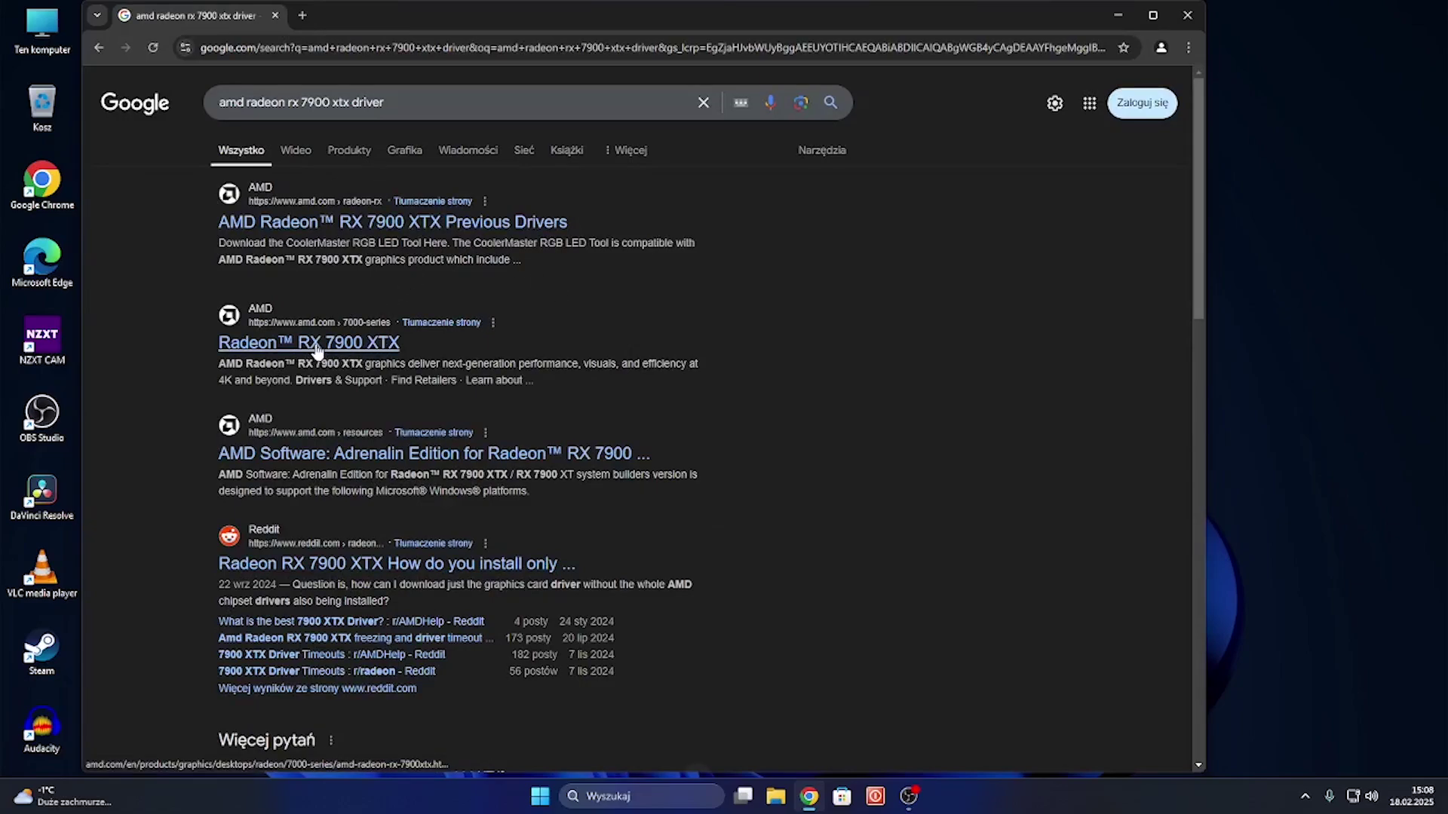
pyautogui.click(315, 347)
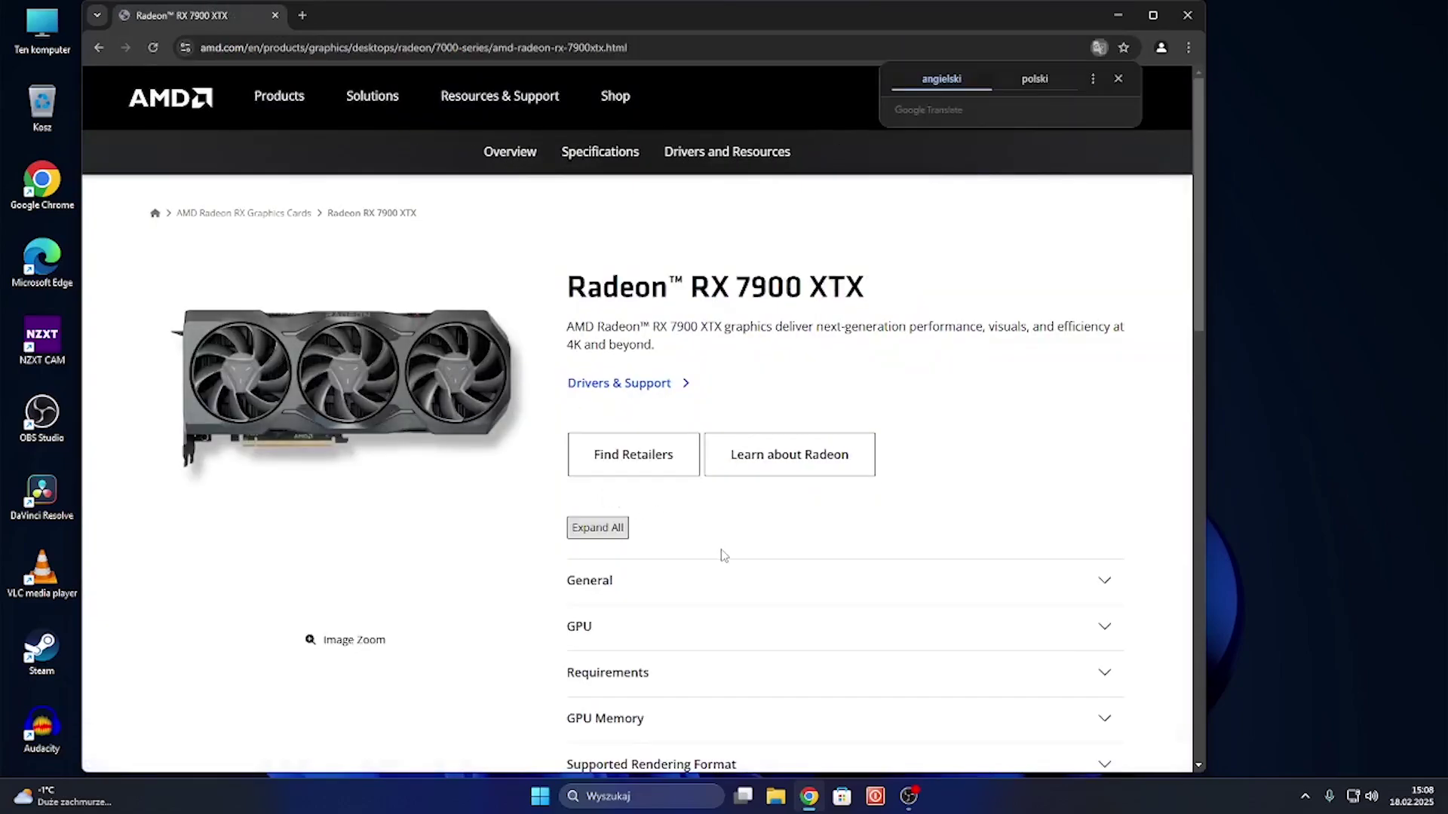
pyautogui.click(630, 385)
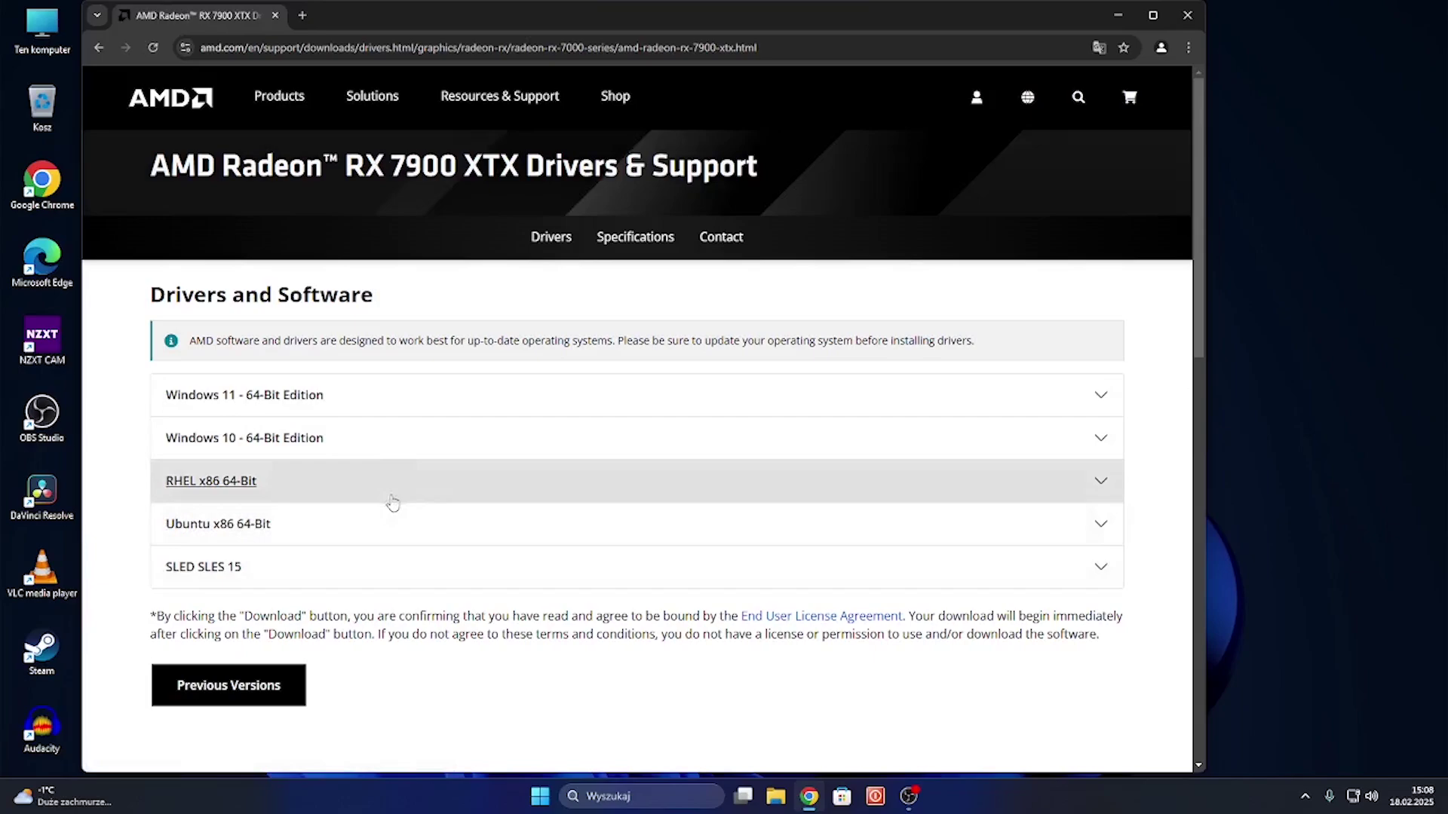
# Expand Windows 11 - 64-Bit Edition and browse drivers including Adrenalin 24.12.1 and 25.2.1
pyautogui.click(353, 418)
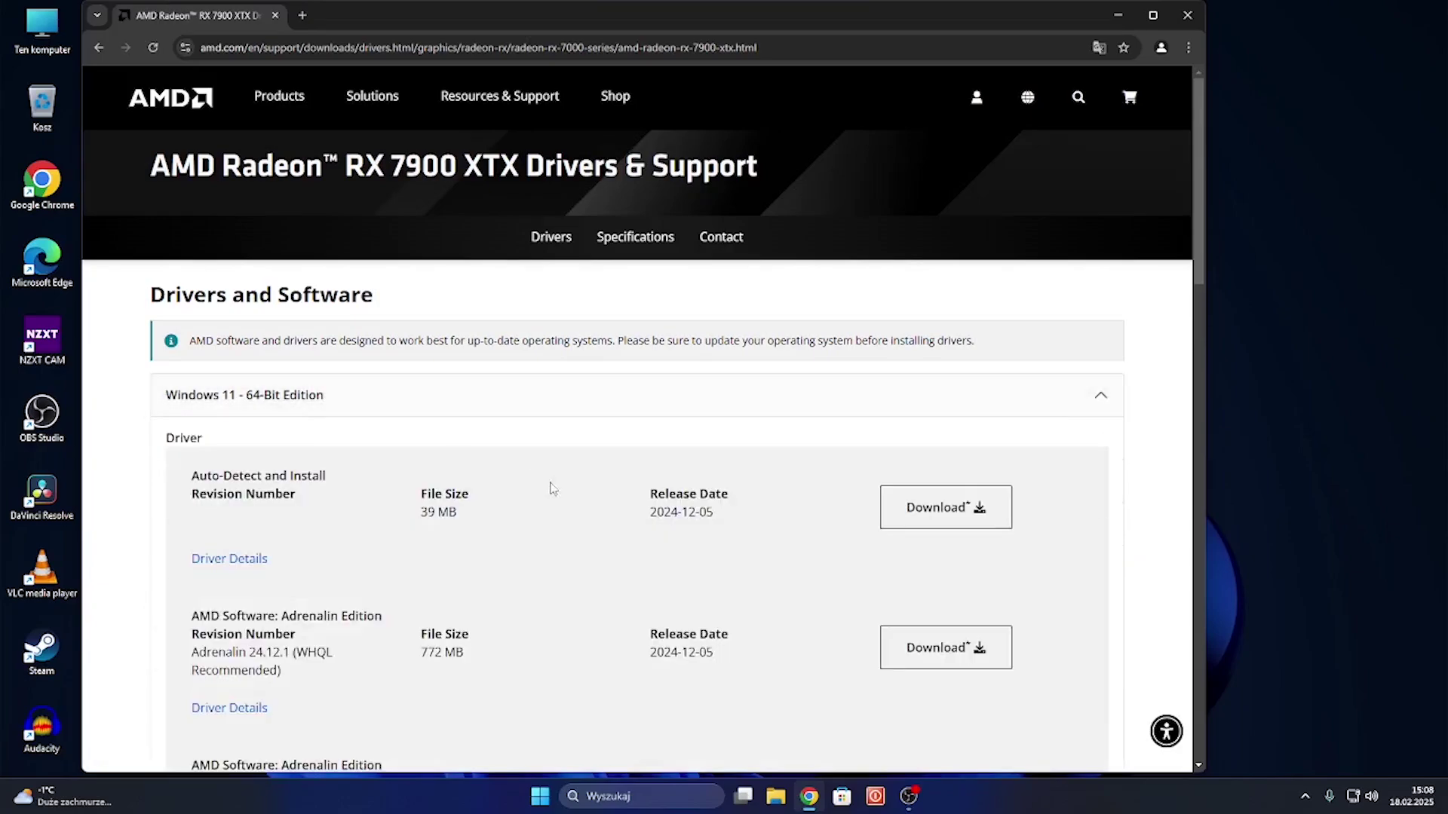
pyautogui.scroll(-2, 562, 491)
pyautogui.scroll(-1, 562, 493)
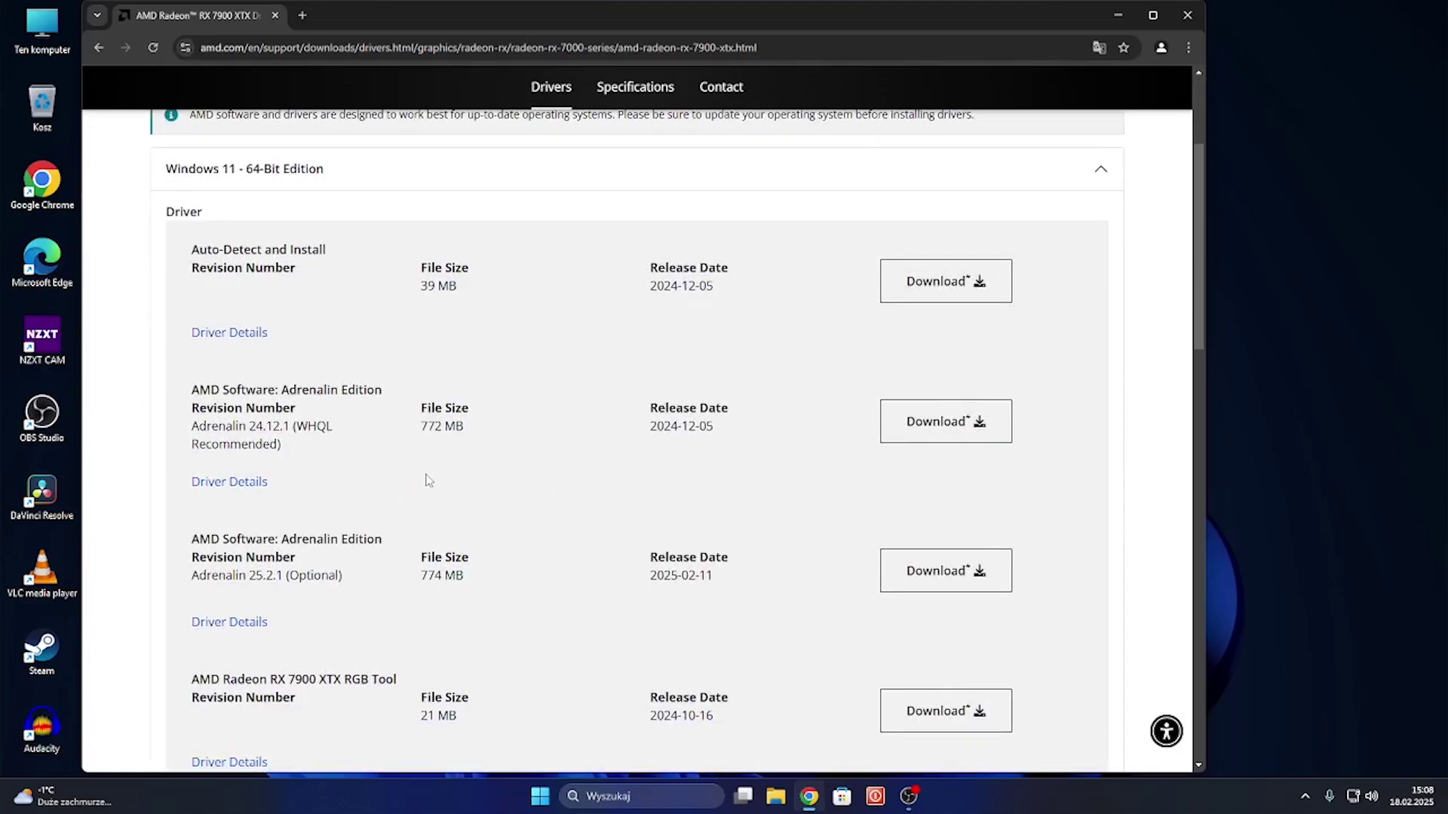
pyautogui.scroll(-3, 428, 483)
pyautogui.scroll(2, 362, 553)
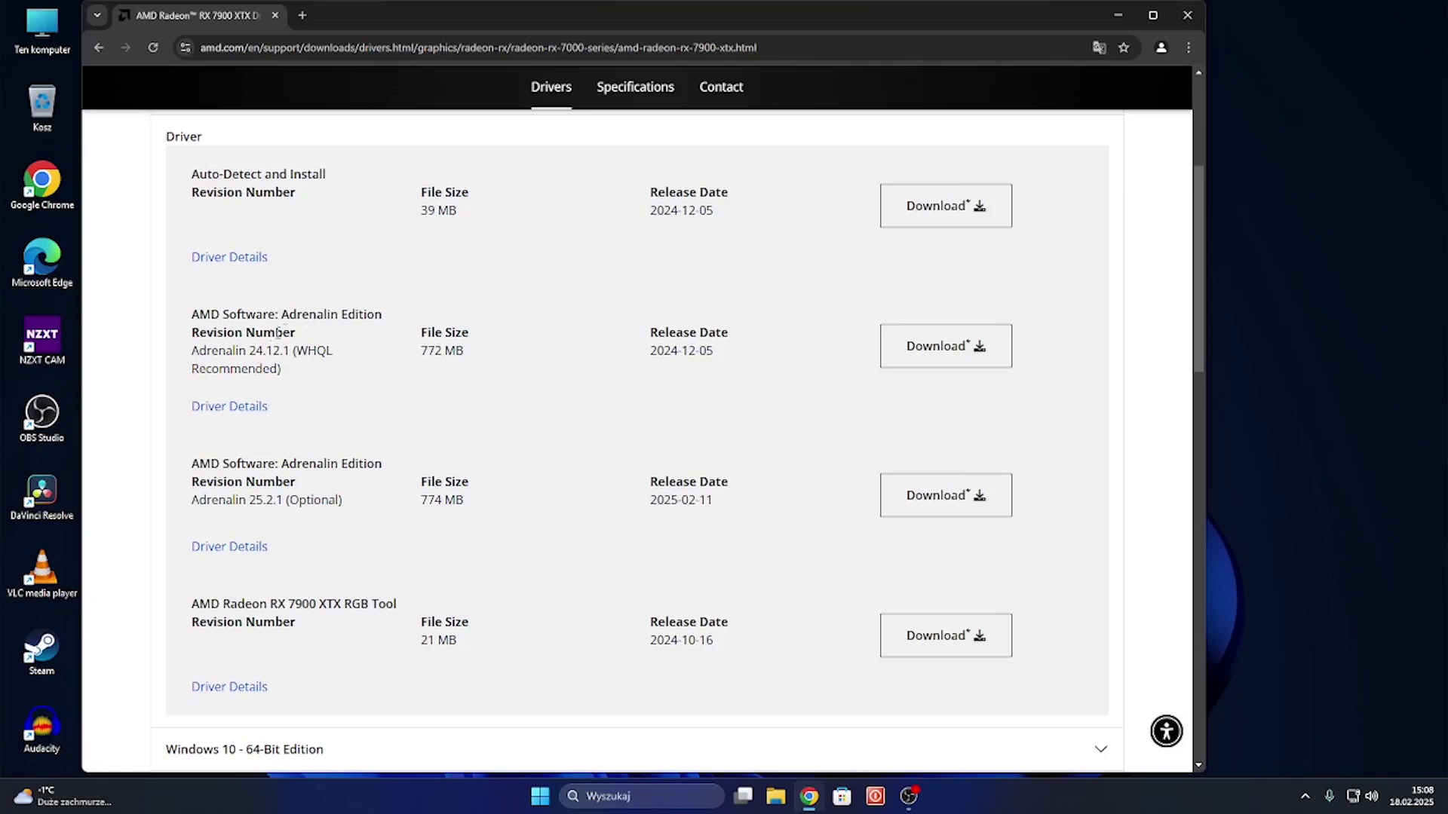
pyautogui.moveTo(193, 314); pyautogui.dragTo(340, 315)
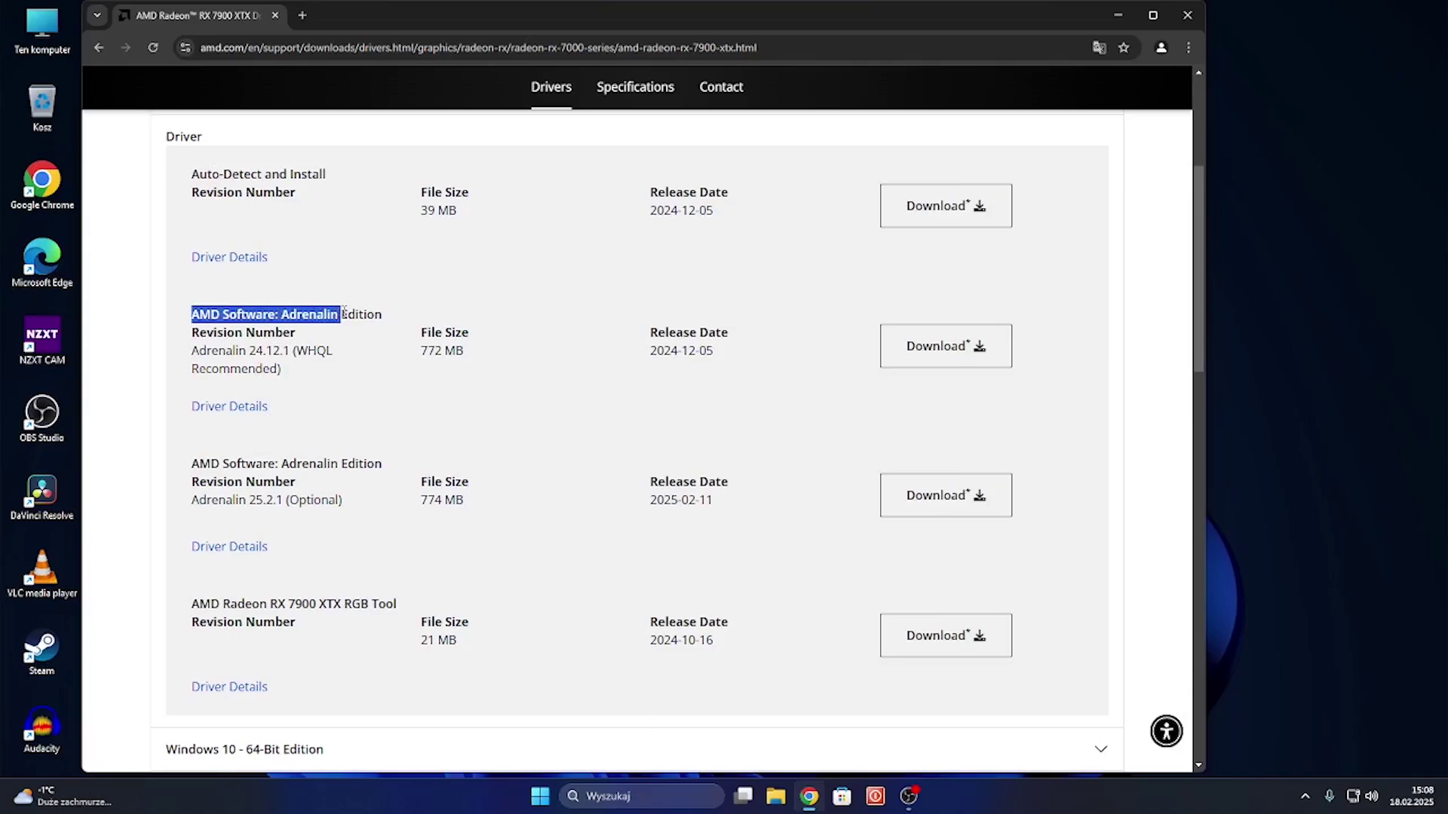
pyautogui.scroll(2, 350, 385)
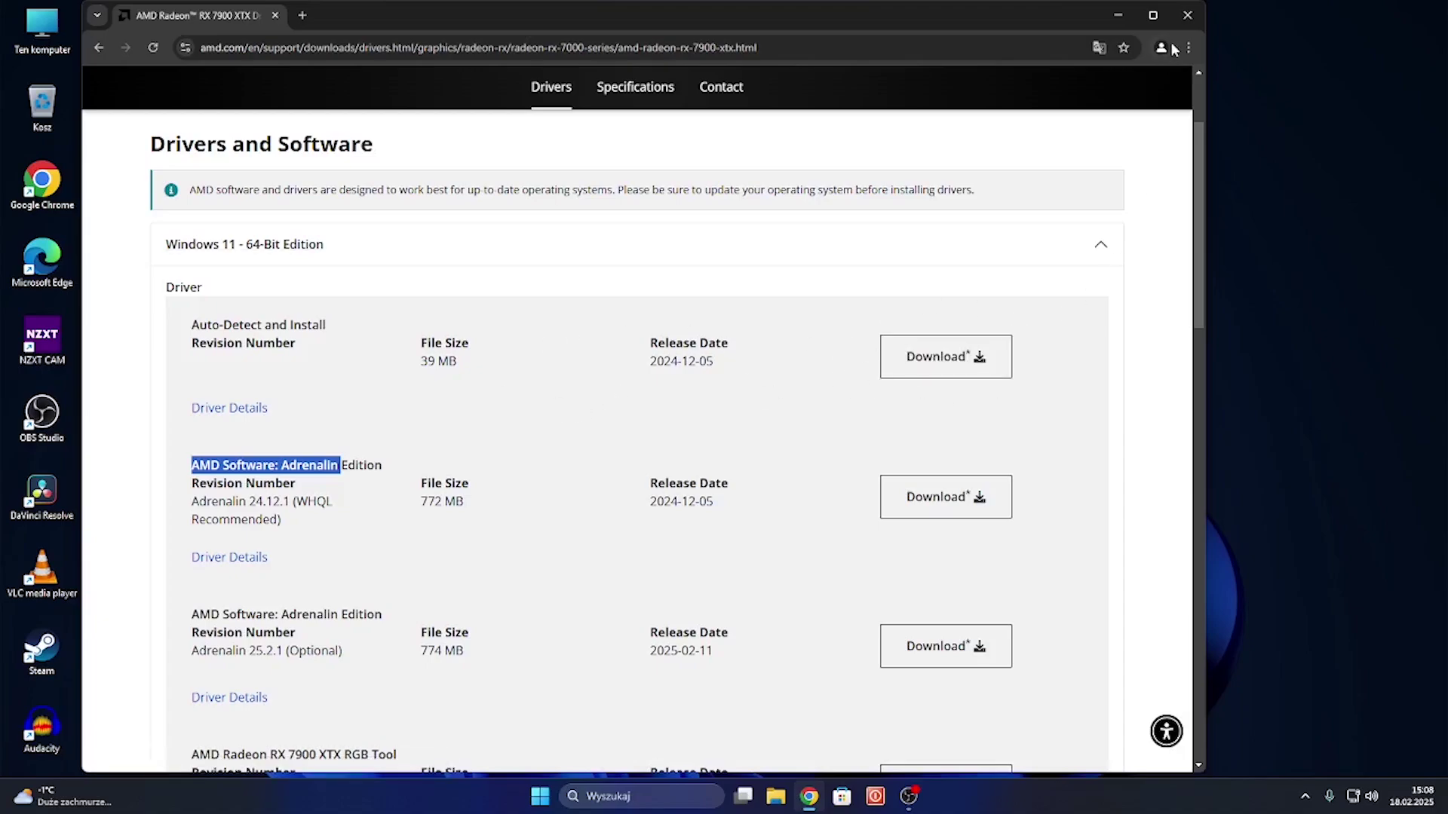
pyautogui.click(1183, 16)
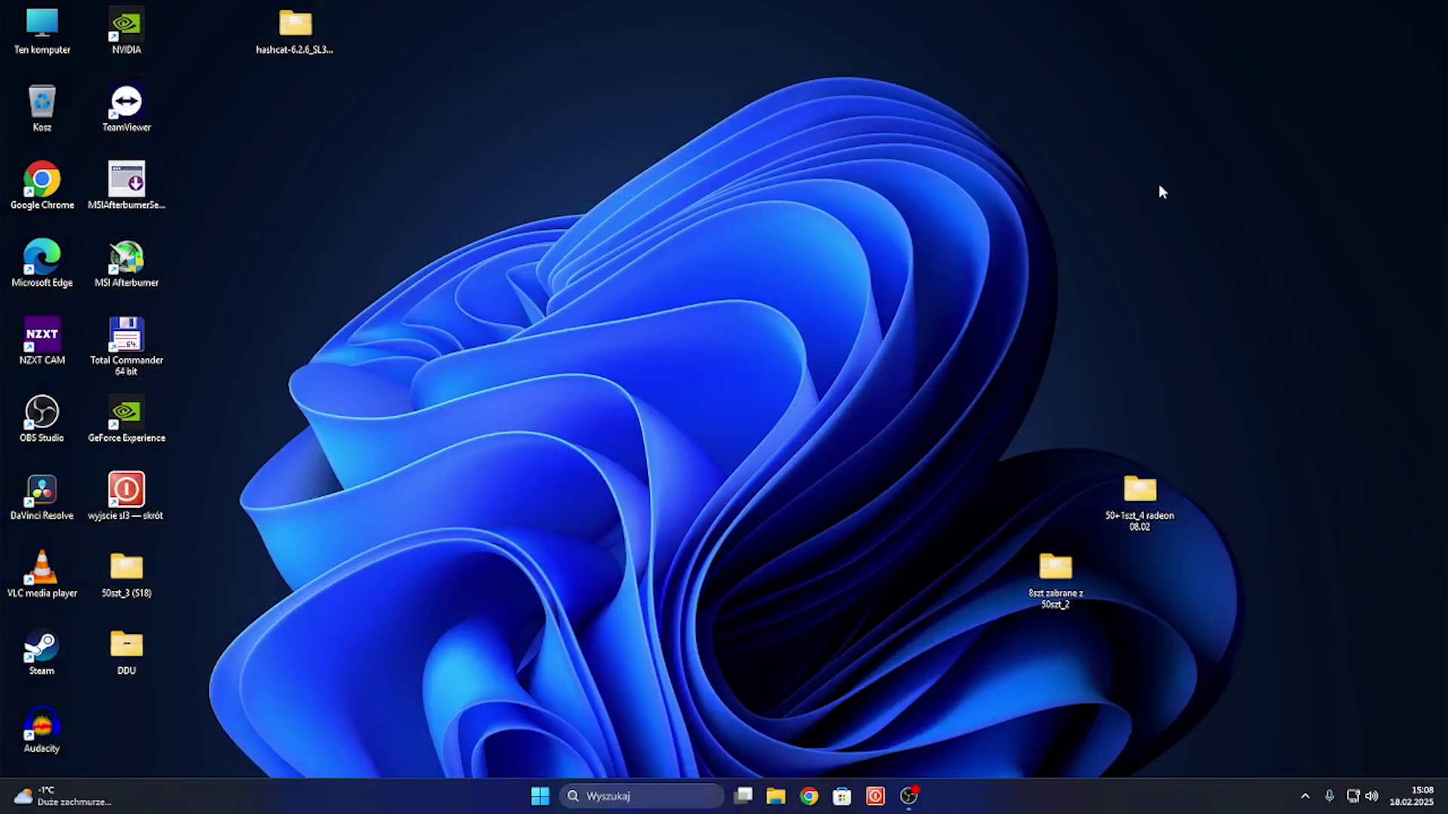